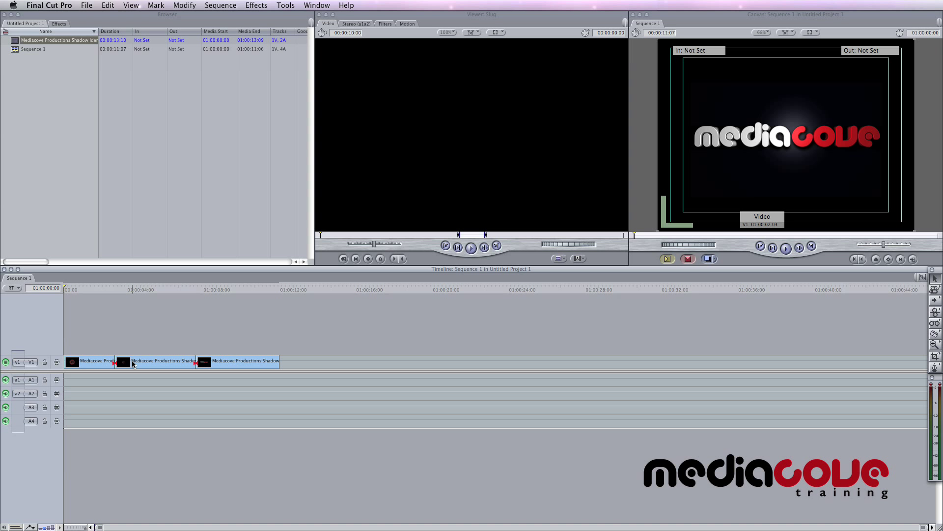
Cut the middle Mediacove clip from V1 with Edit > Cut, leaving a gap.
click(133, 363)
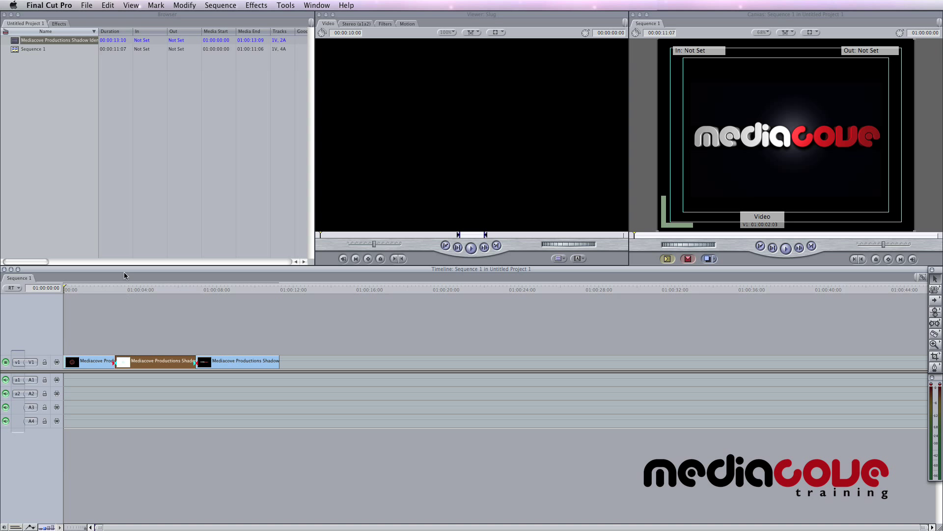
click(108, 4)
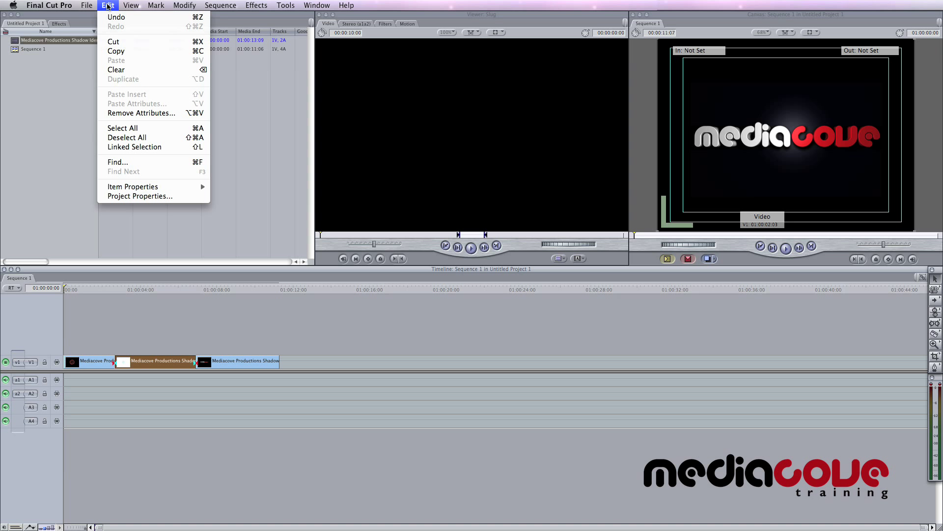
click(110, 41)
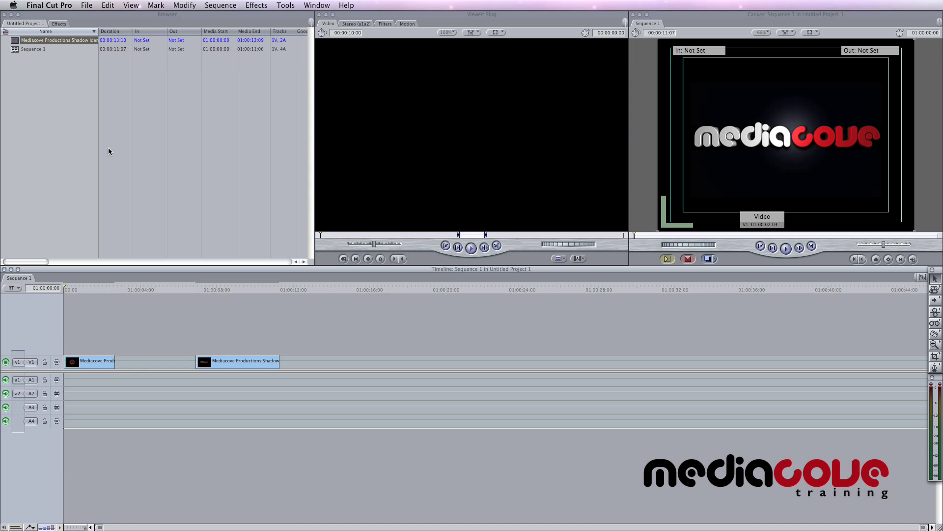
Clear the gap on V1 so the remaining clips join, then reselect the middle clip.
click(142, 366)
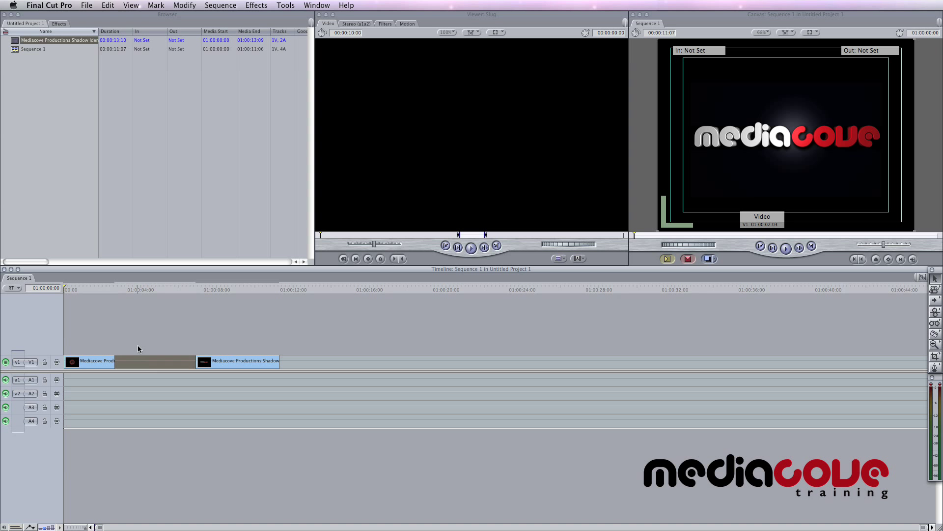
click(107, 7)
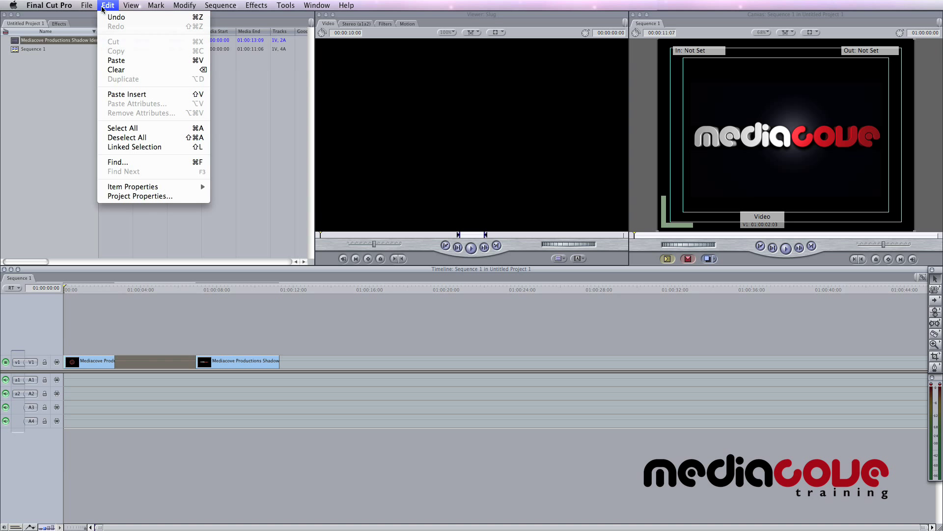
click(108, 70)
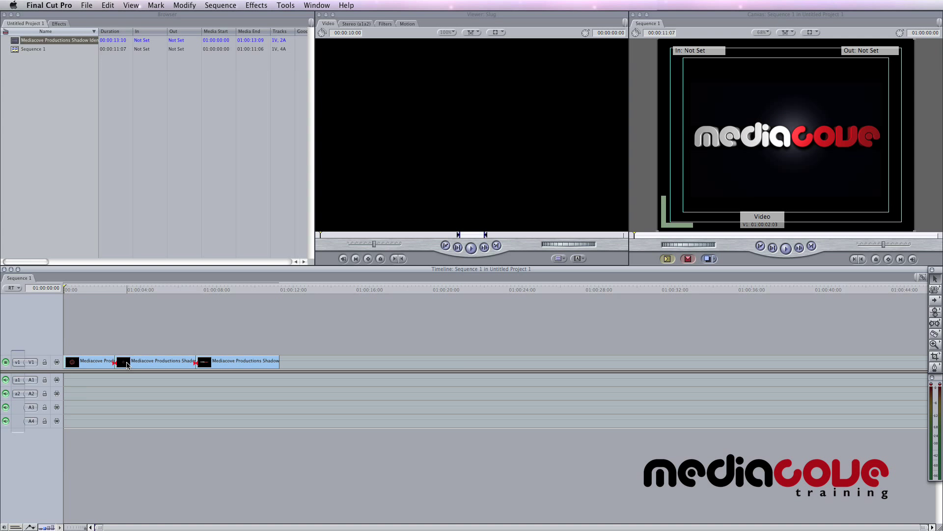
click(151, 366)
Cut the middle clip from its shortcut menu, then use Close Gap on the gap.
right_click(151, 367)
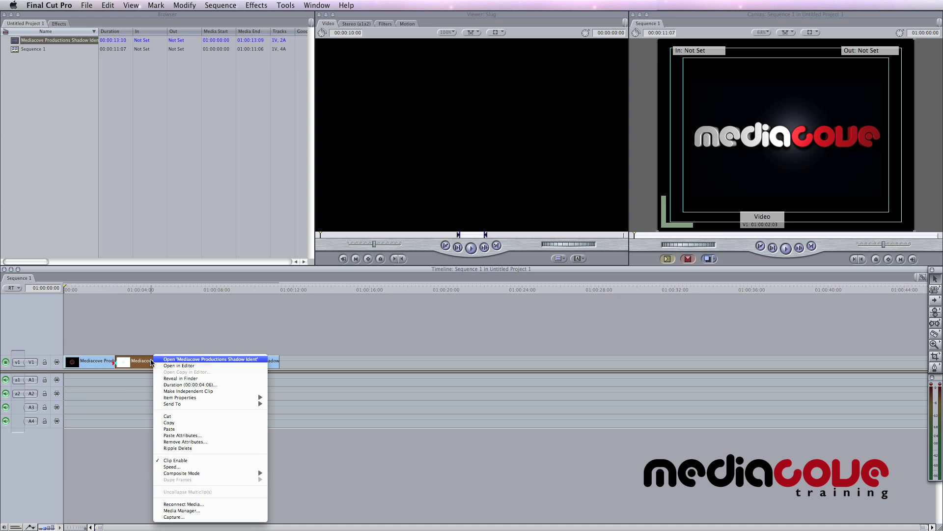
click(156, 415)
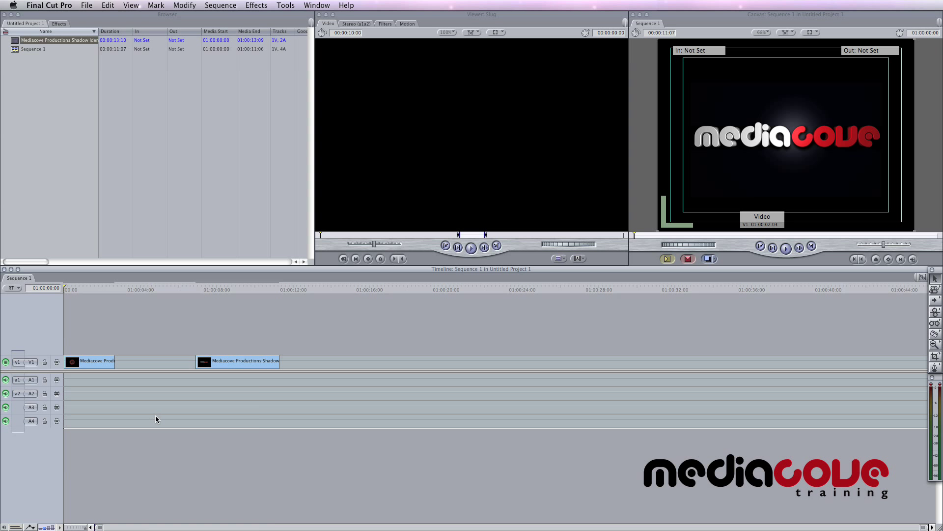
click(149, 362)
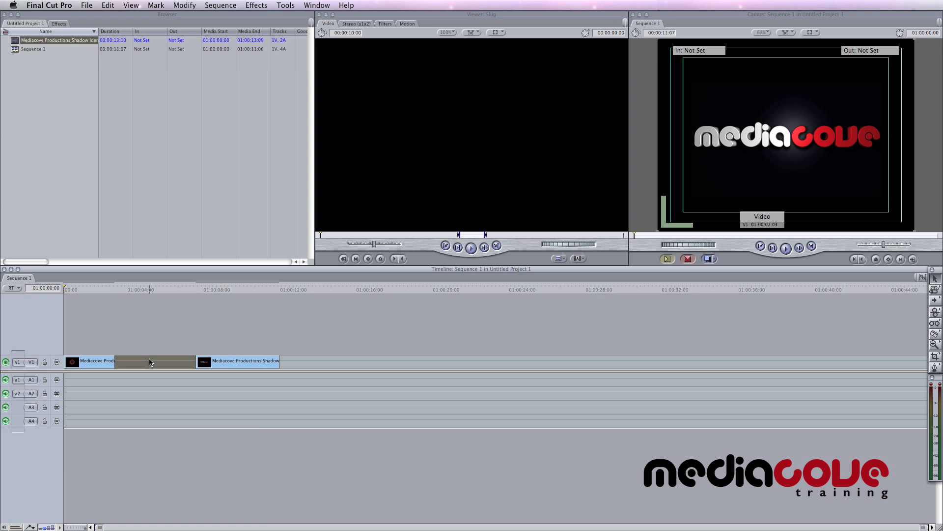
right_click(154, 359)
click(156, 364)
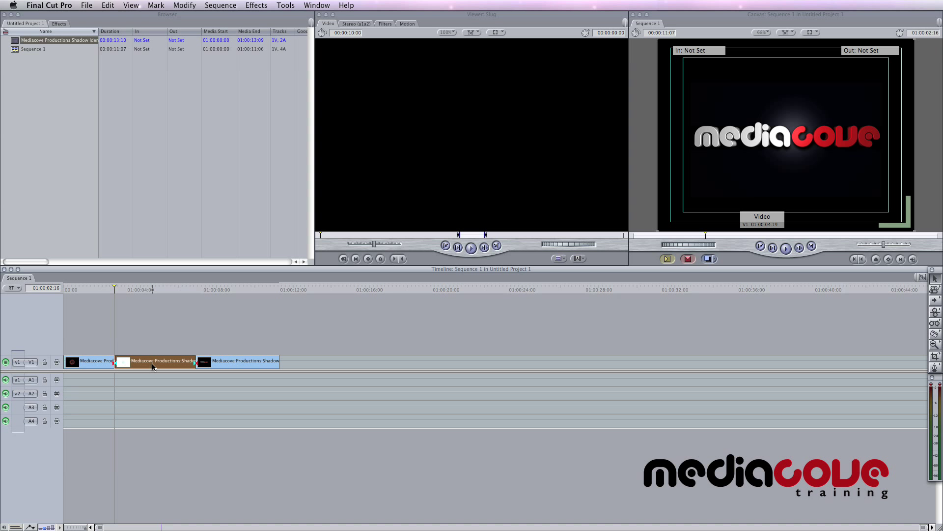
Delete the middle clip and select the empty gap it leaves on V1.
key(Delete)
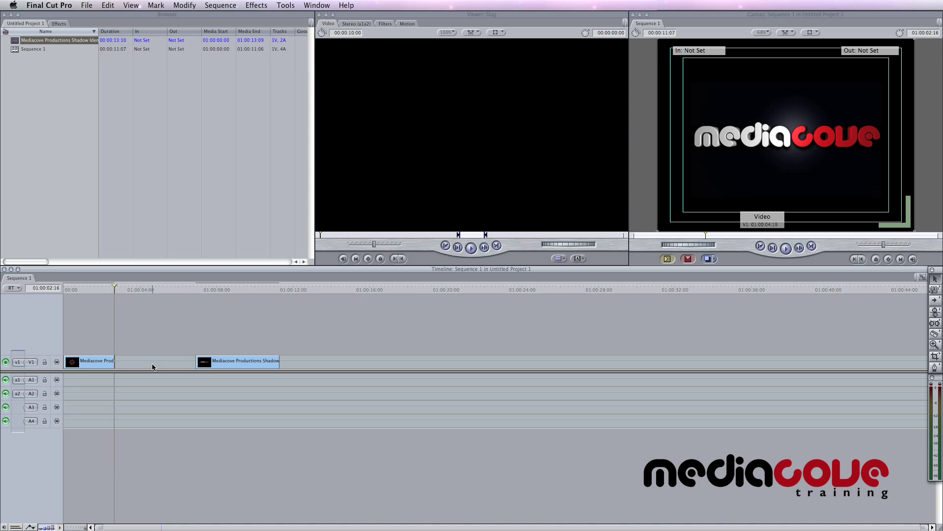
click(154, 367)
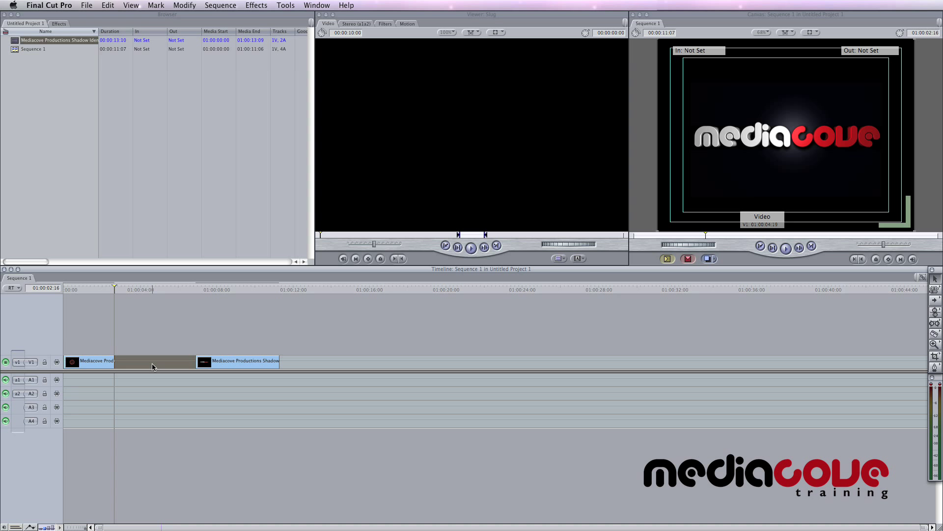